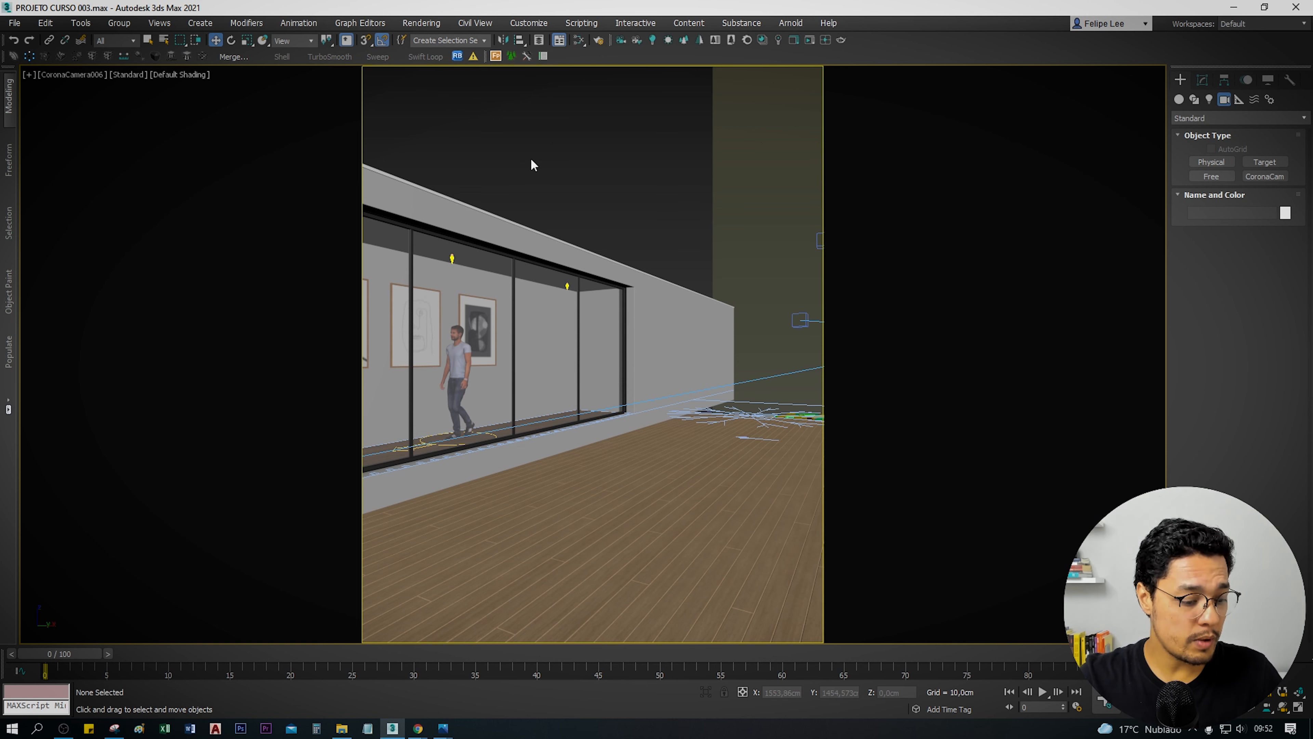
# Select CoronaCamera006 from the scene's object list and open its parameters for editing.
pyautogui.press('h')
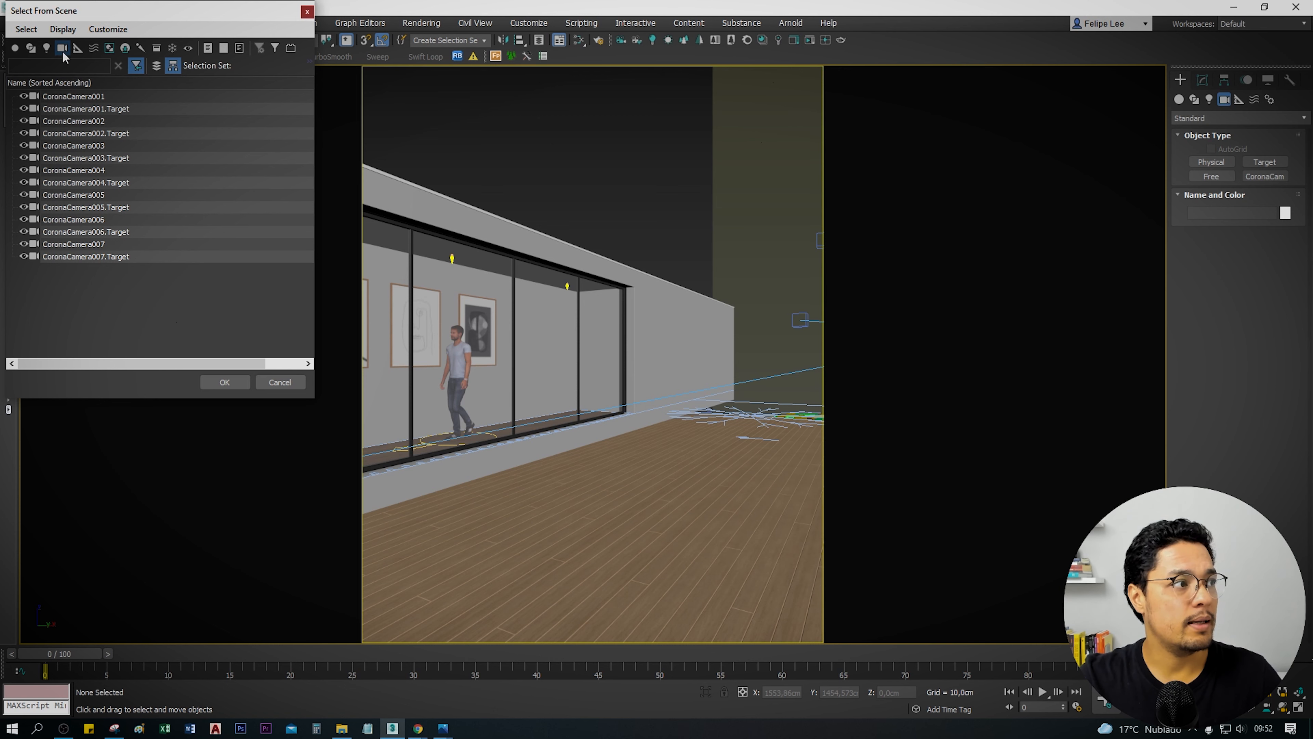
pyautogui.click(74, 220)
pyautogui.click(224, 382)
pyautogui.click(1202, 80)
# Test focal lengths of 50 and 60 mm on the camera and restore 35 mm.
pyautogui.moveTo(1273, 428); pyautogui.dragTo(1238, 433)
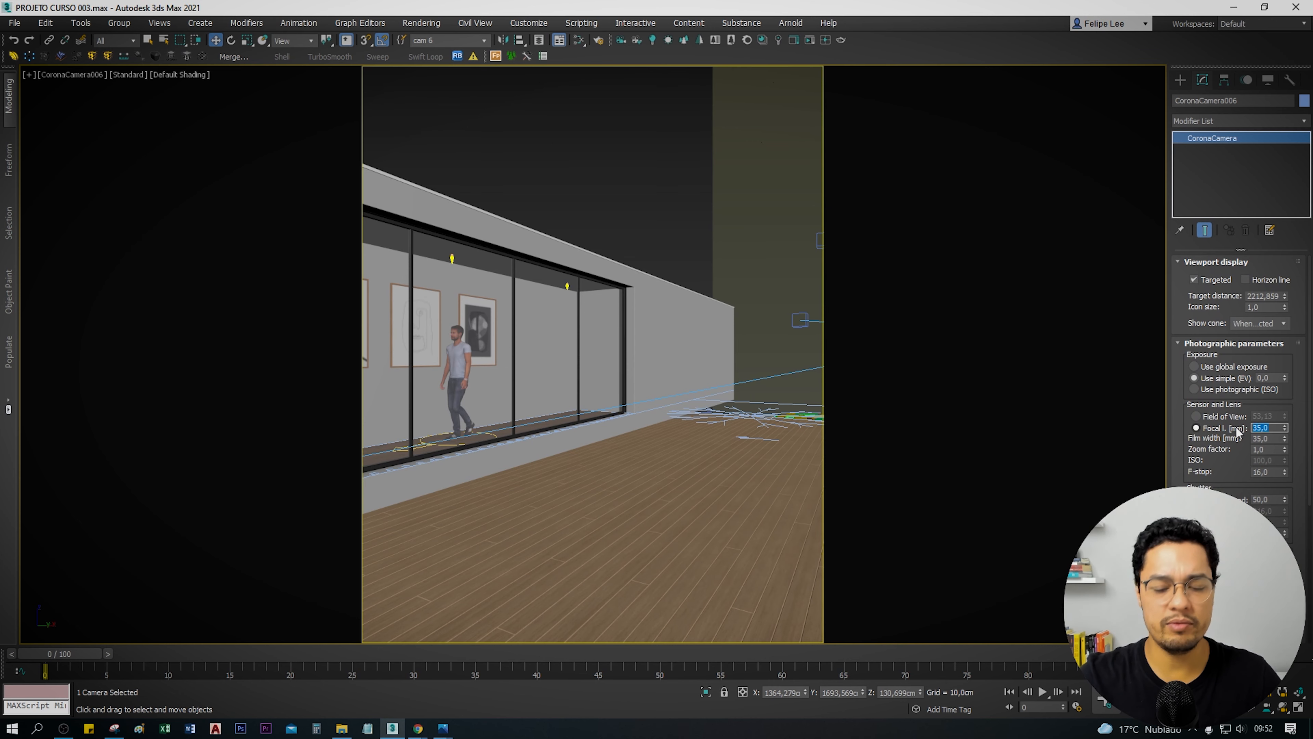
pyautogui.write('50')
pyautogui.press('Return')
pyautogui.write('60')
pyautogui.press('Return')
pyautogui.write('35')
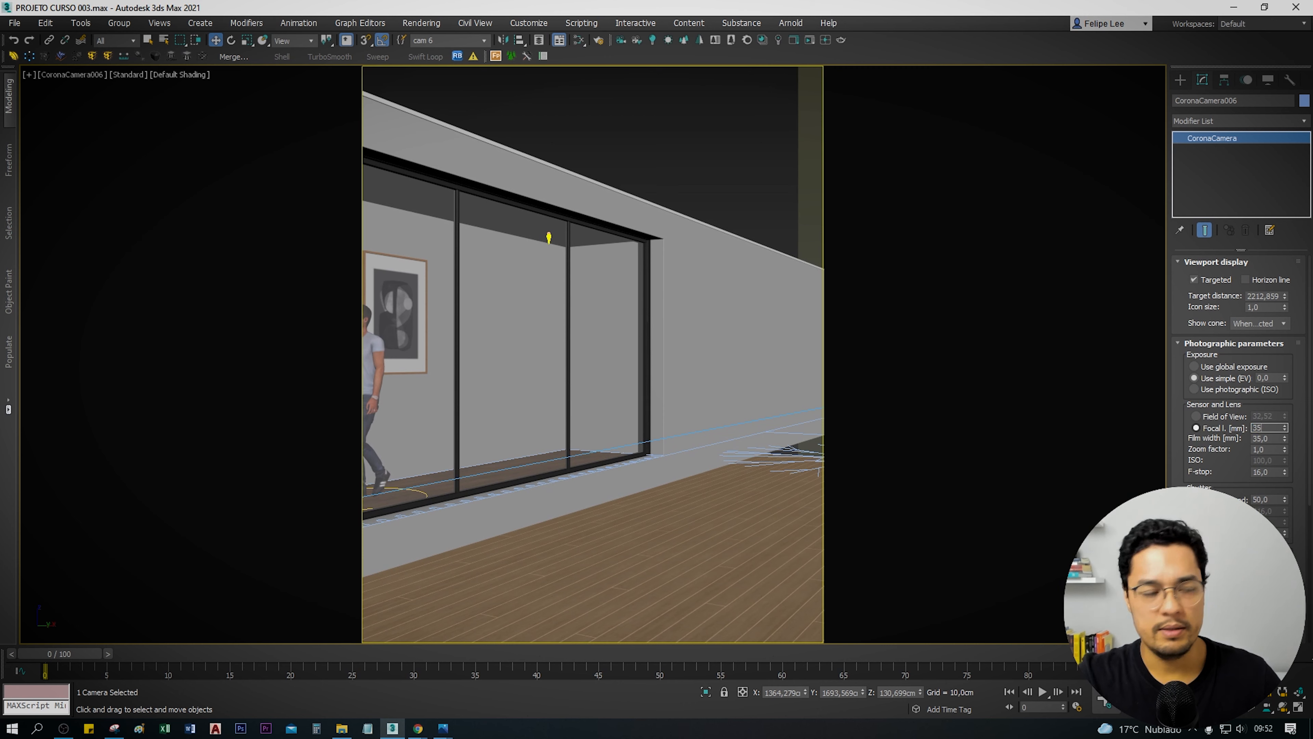
pyautogui.press('Return')
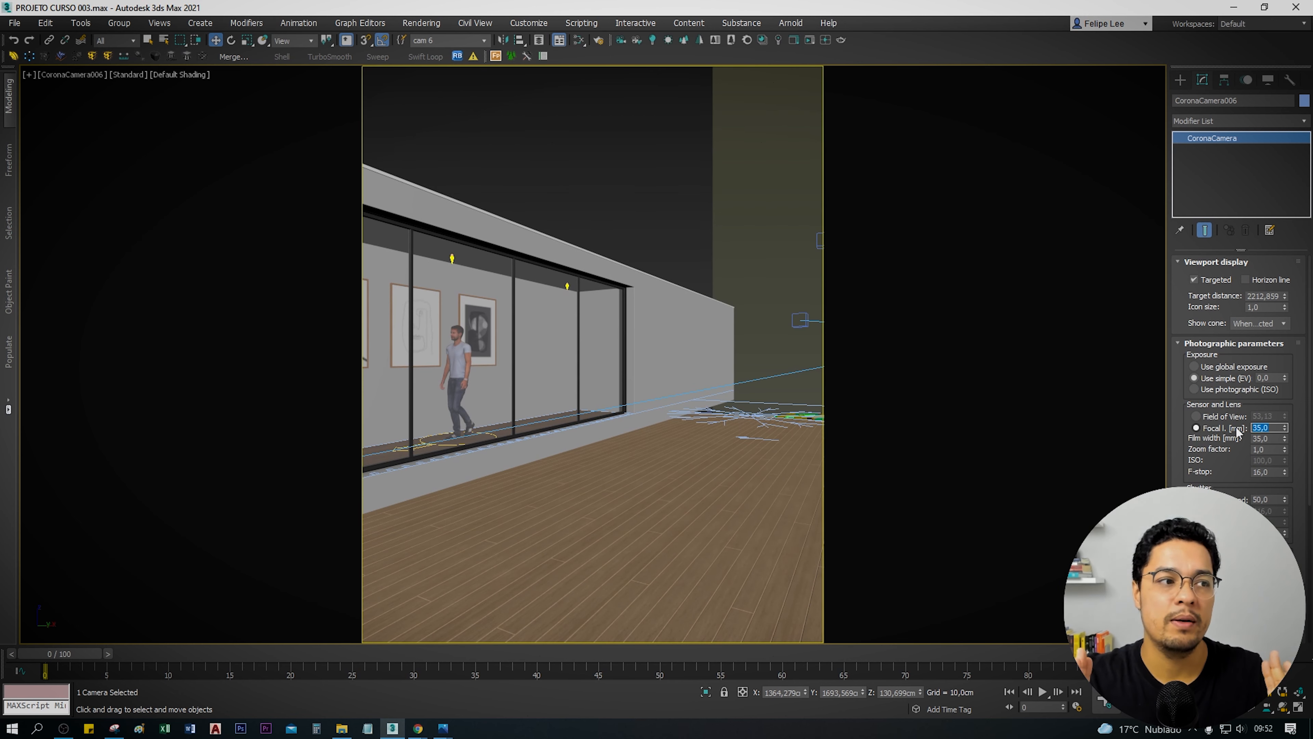
# Test a wide 10 mm focal length on the camera and return it to 35 mm.
pyautogui.write('10')
pyautogui.press('Return')
pyautogui.write('35')
pyautogui.press('Return')
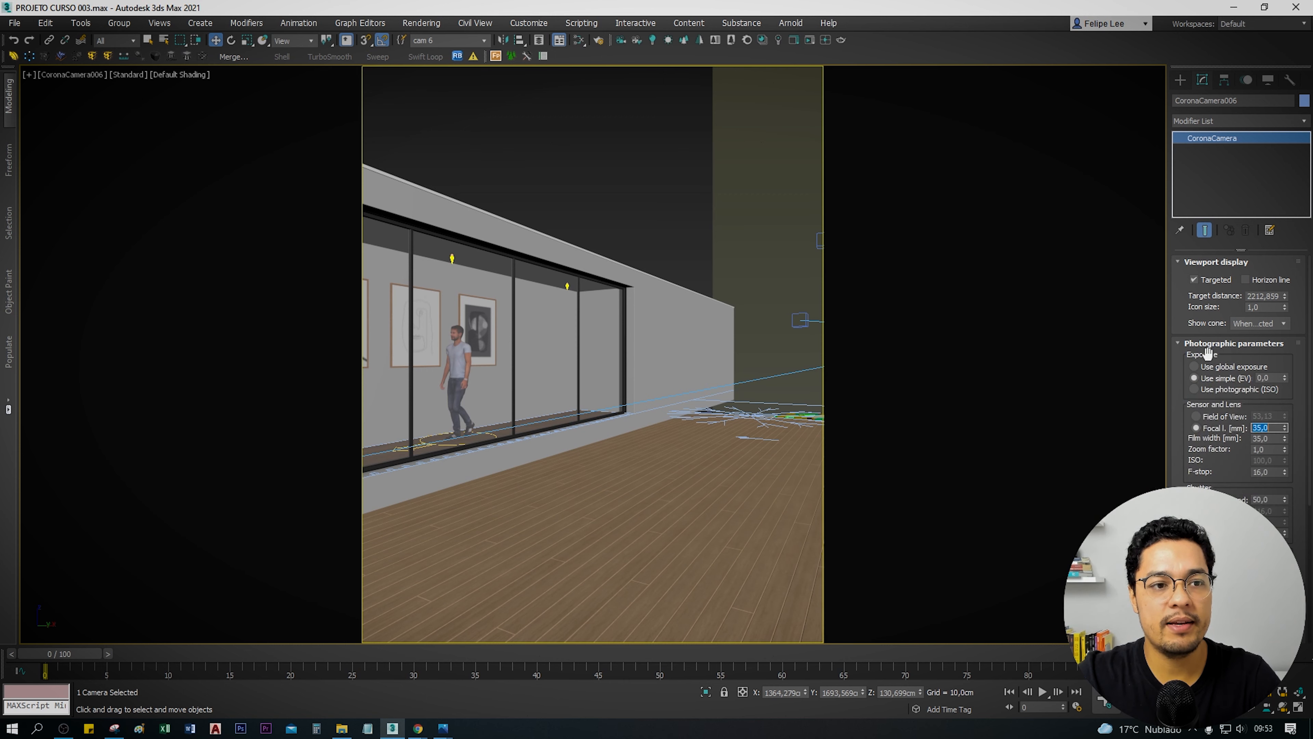
# Switch the camera's exposure mode to Use photographic (ISO) after trying the global and simple (EV) modes.
pyautogui.click(1221, 367)
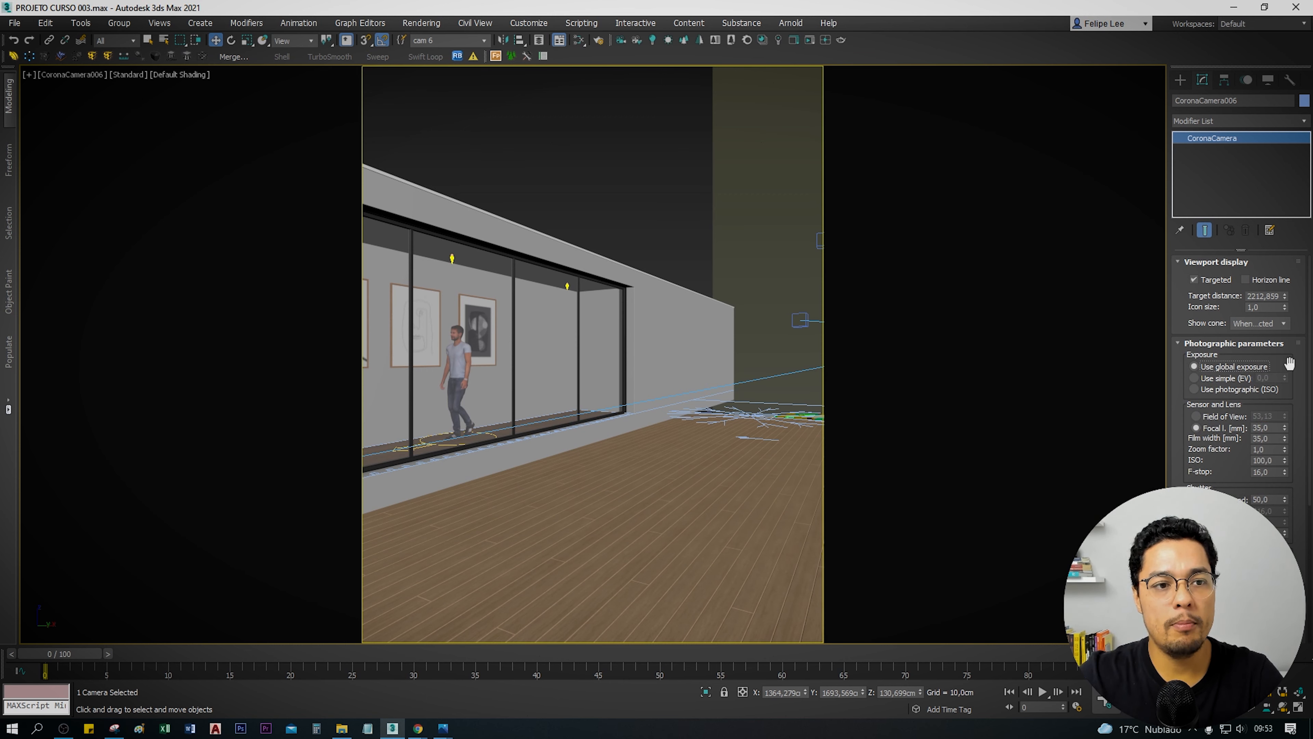
pyautogui.scroll(-1, 1261, 357)
pyautogui.click(1259, 366)
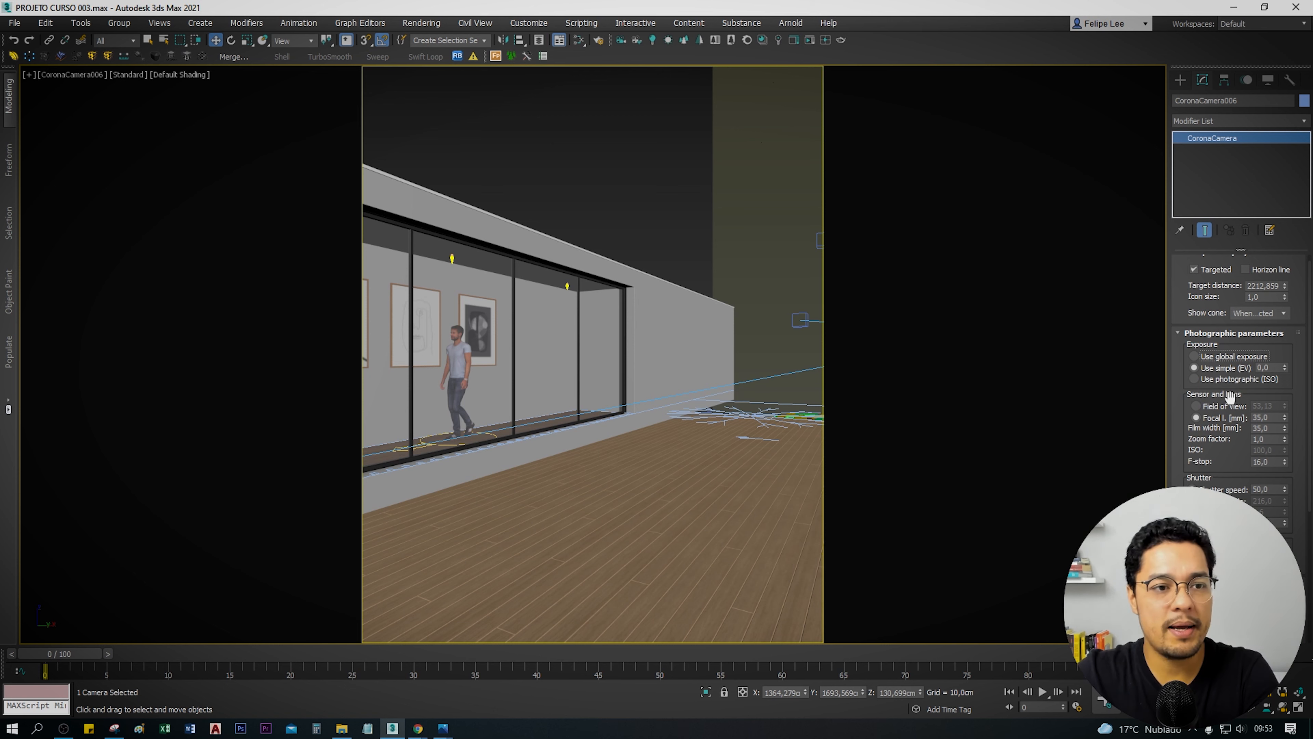
pyautogui.click(1219, 383)
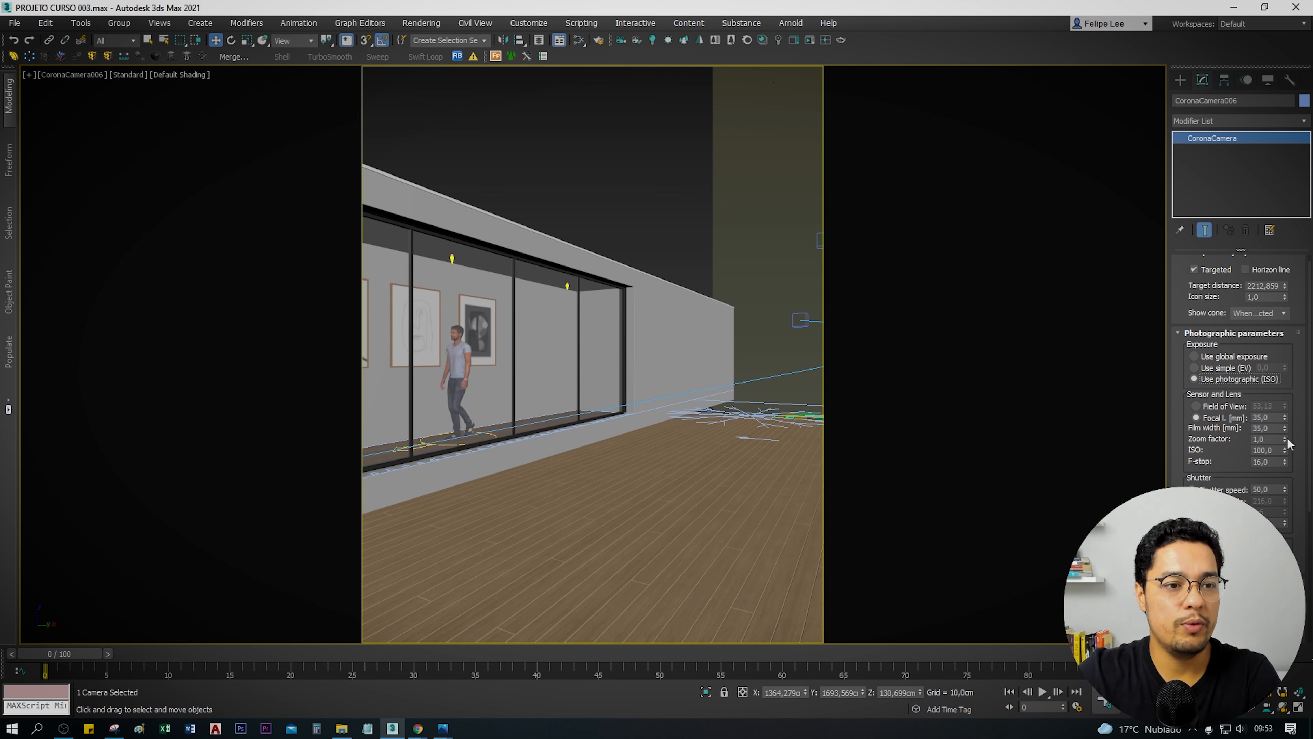
# Start the interactive Corona render and place its frame buffer beside the camera parameters.
pyautogui.moveTo(1295, 448); pyautogui.dragTo(1239, 364)
pyautogui.press('Tab')
pyautogui.click(1235, 368)
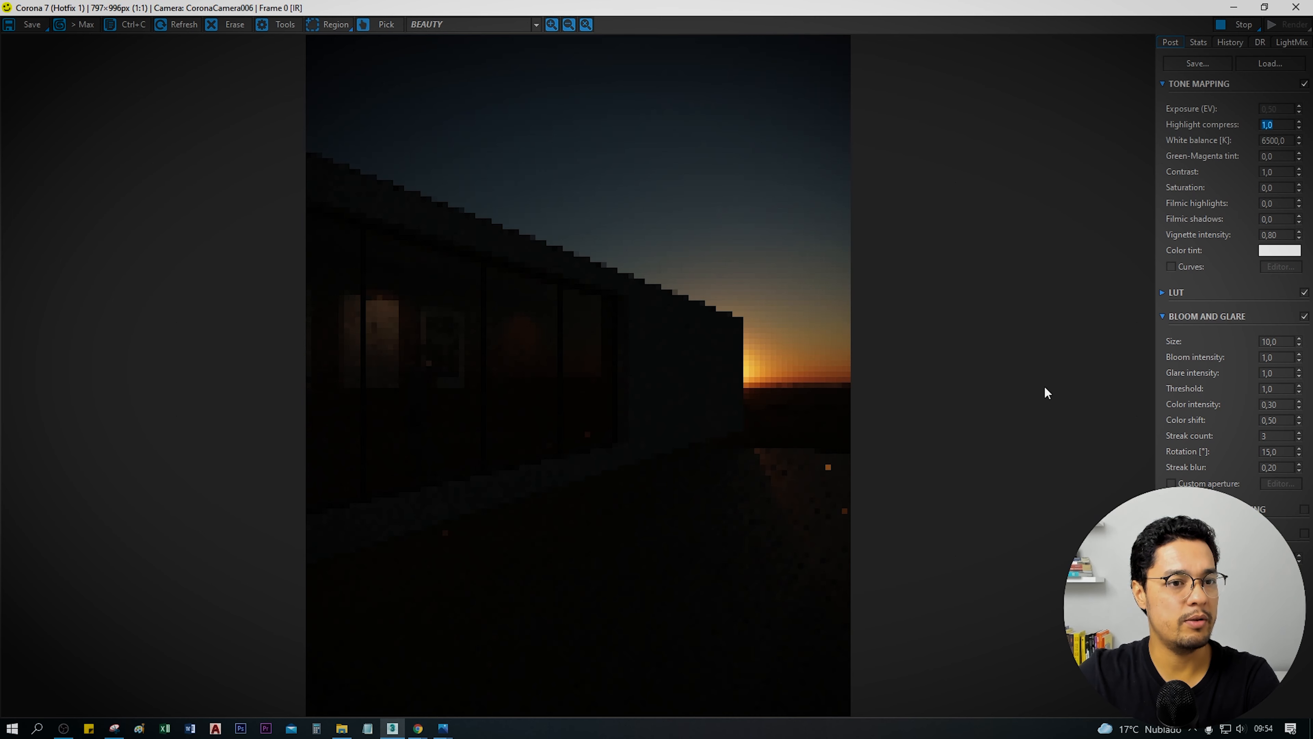
pyautogui.moveTo(951, 10); pyautogui.dragTo(0, 176)
# Test camera F-stop values of 10, 5 and 2 in the interactive render and restore 16.
pyautogui.moveTo(1225, 365); pyautogui.dragTo(1225, 454)
pyautogui.doubleClick(1262, 456)
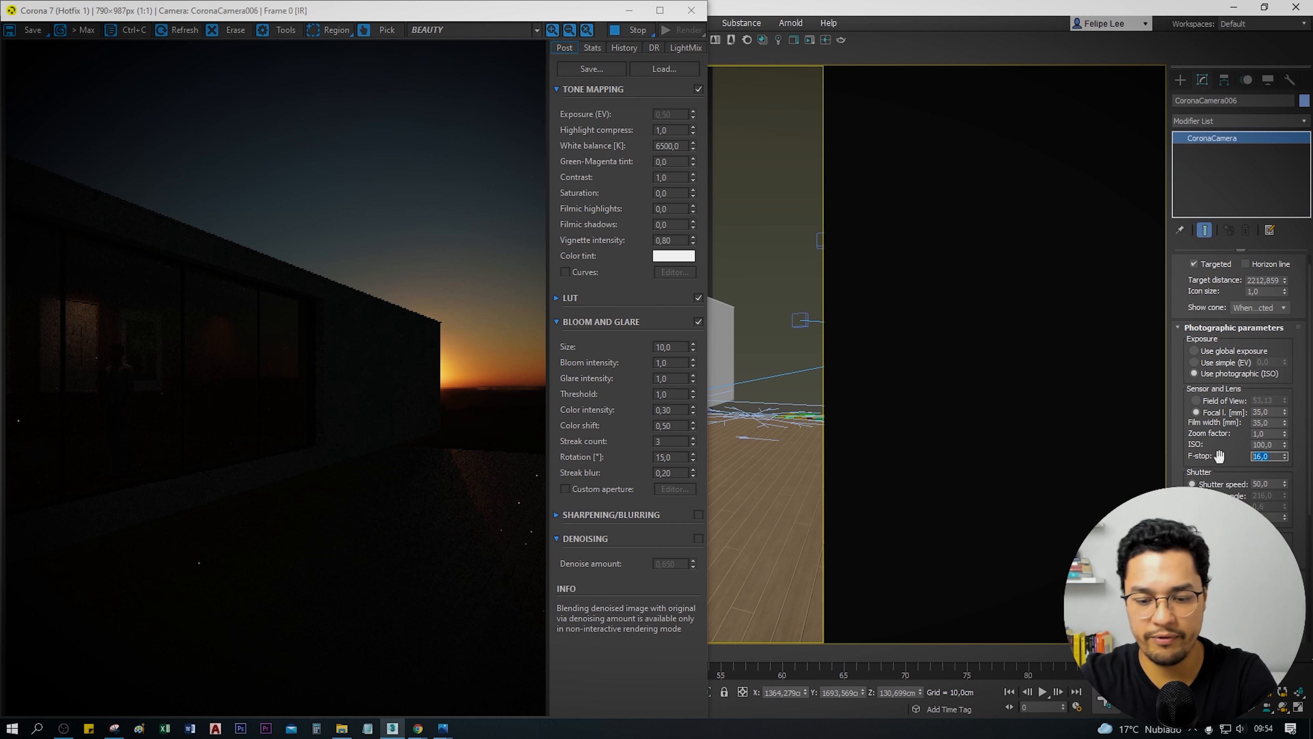
pyautogui.write('10')
pyautogui.press('Return')
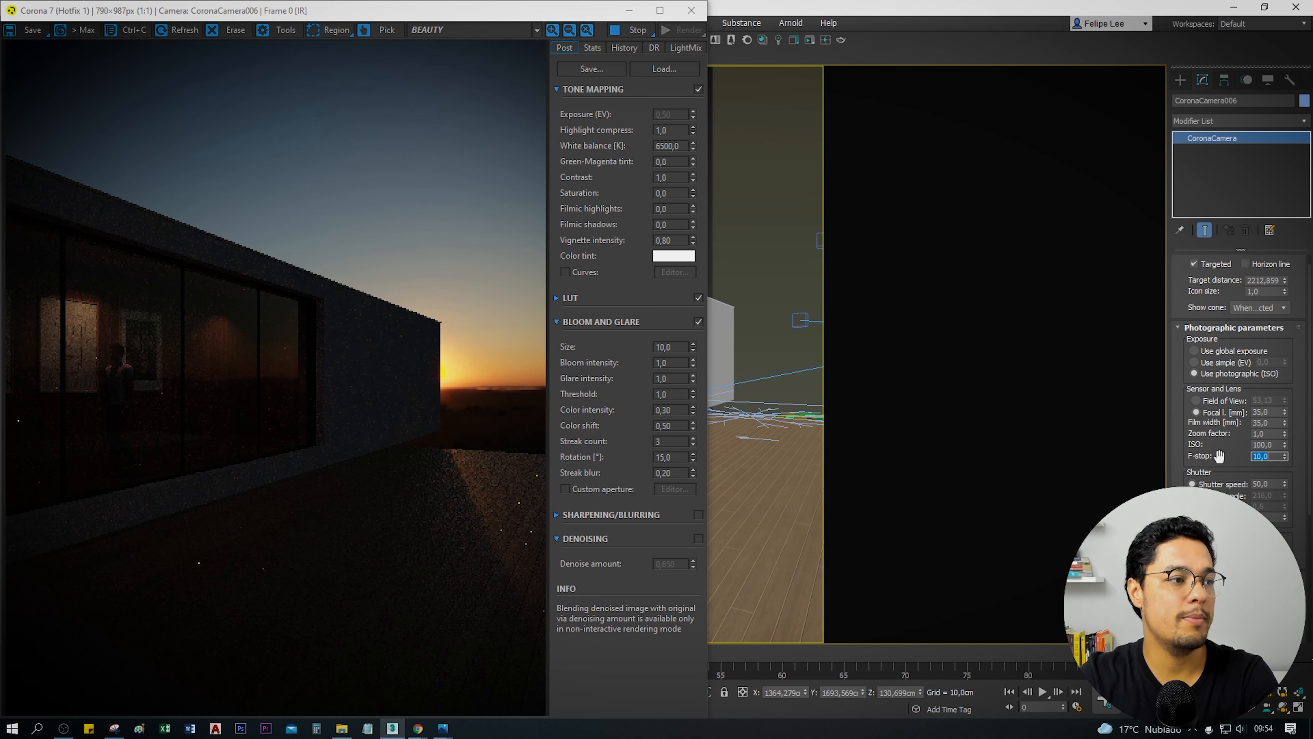
pyautogui.write('5')
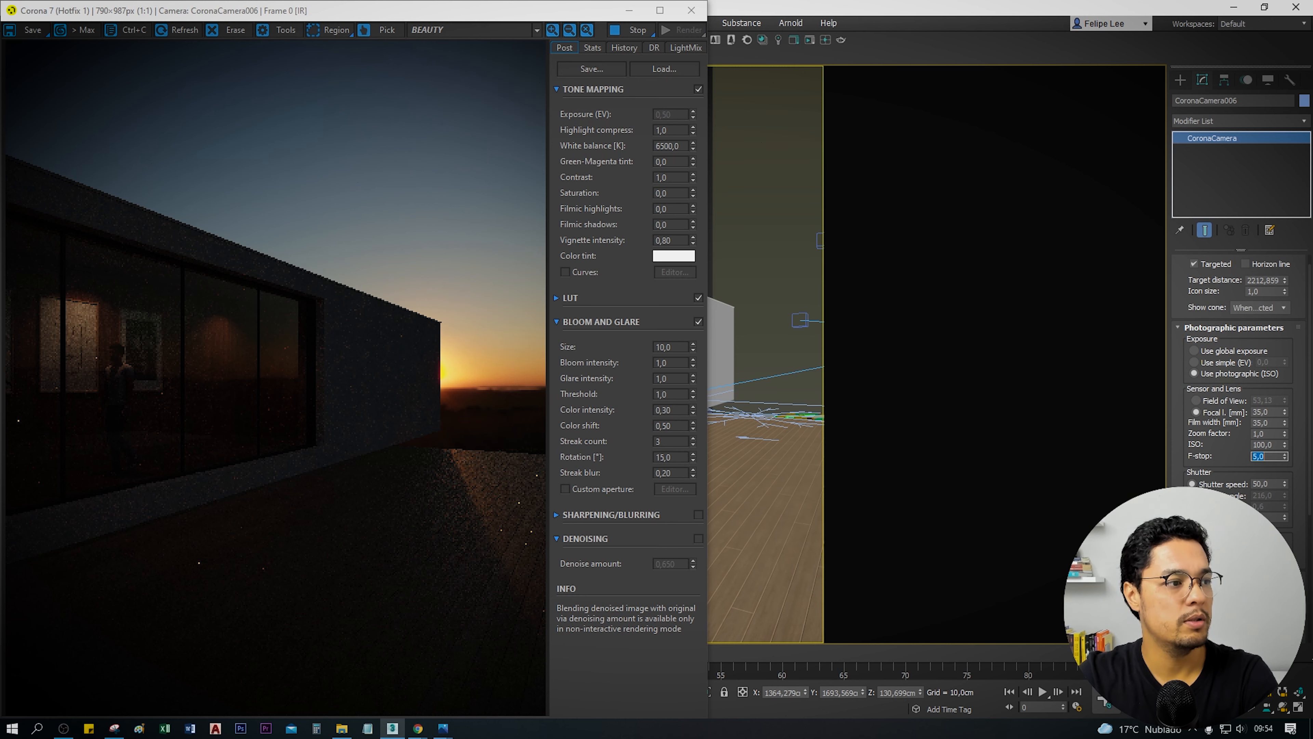
pyautogui.press('Return')
pyautogui.write('2')
pyautogui.press('Return')
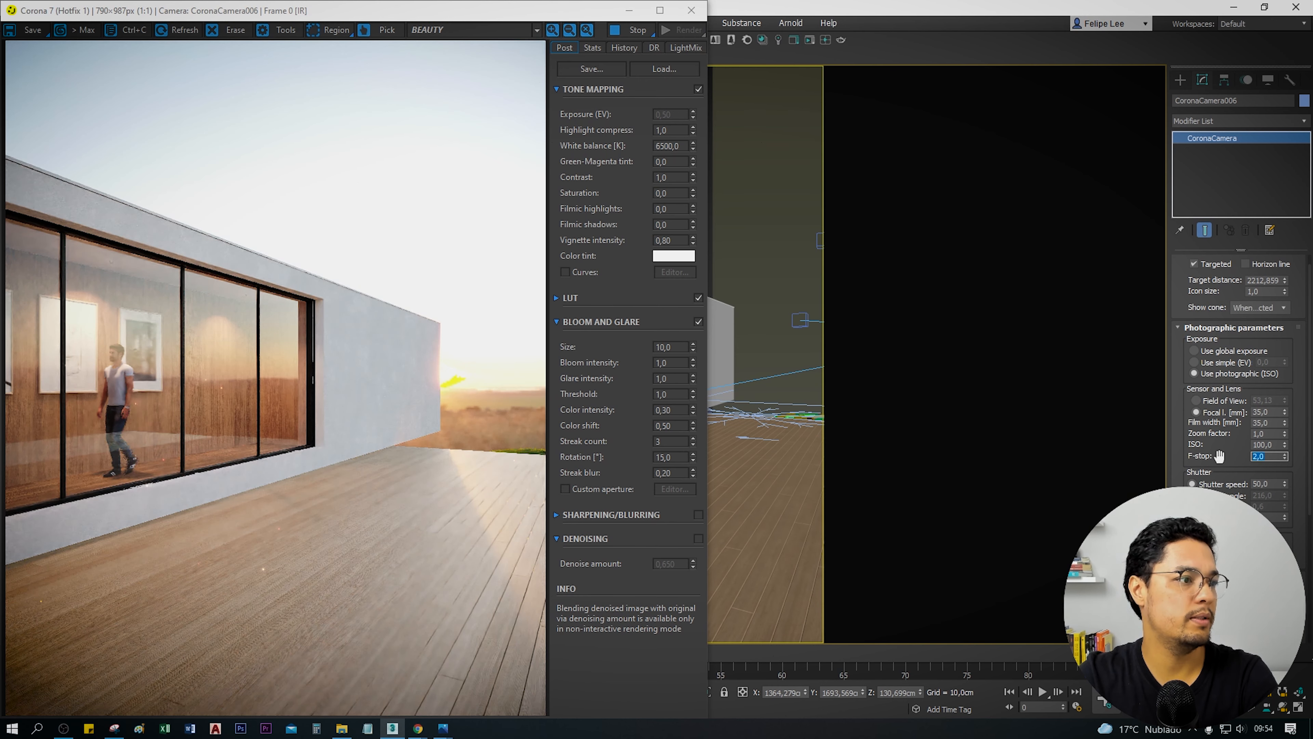
pyautogui.write('16')
pyautogui.press('Tab')
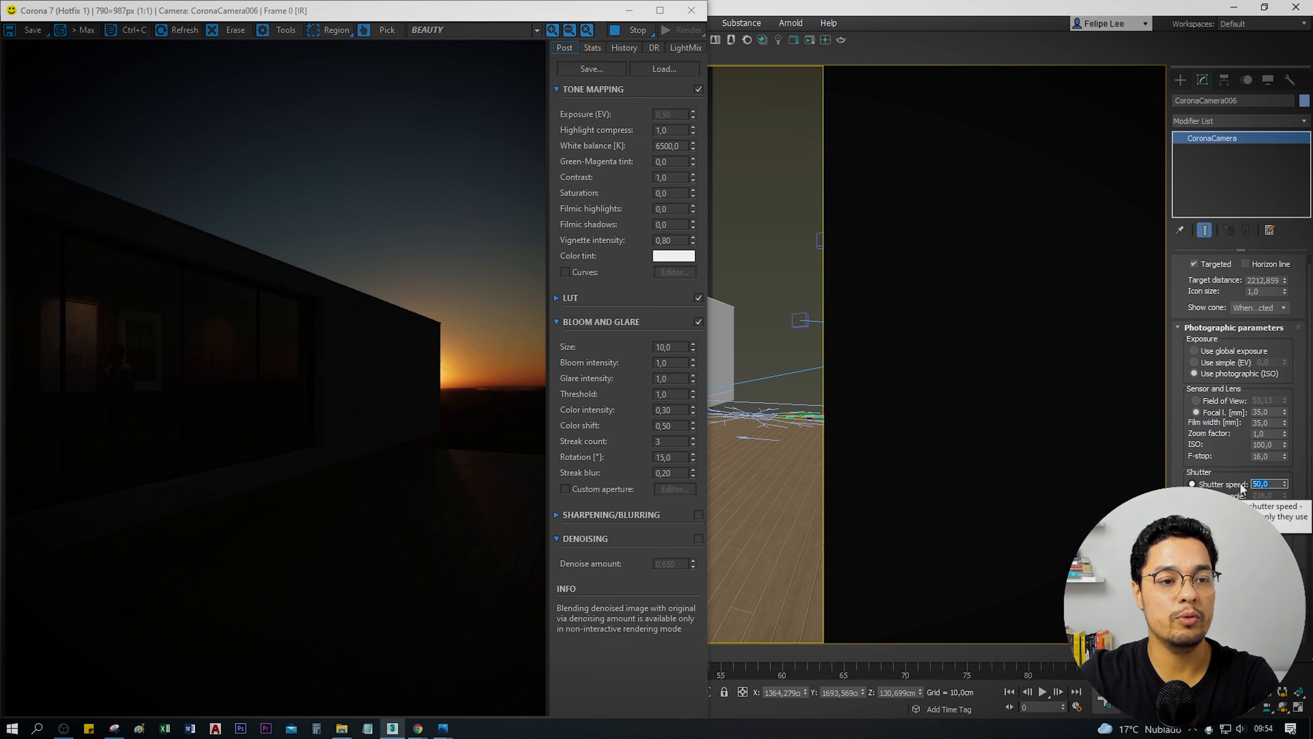
# Set the camera's F-stop to 2 and inspect the person behind the glass in the interactive render.
pyautogui.click(1240, 460)
pyautogui.scroll(1, 93, 439)
pyautogui.press('Tab')
pyautogui.click(1277, 459)
pyautogui.write('2')
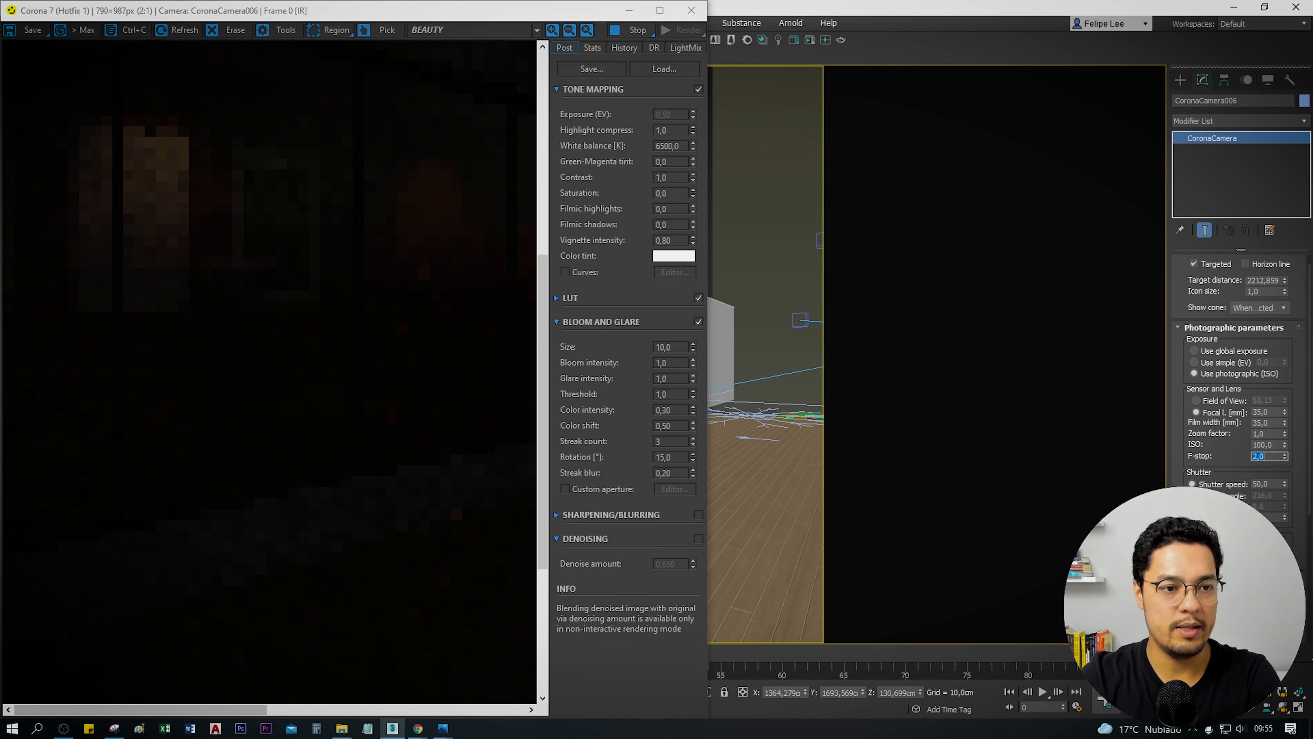
pyautogui.press('Return')
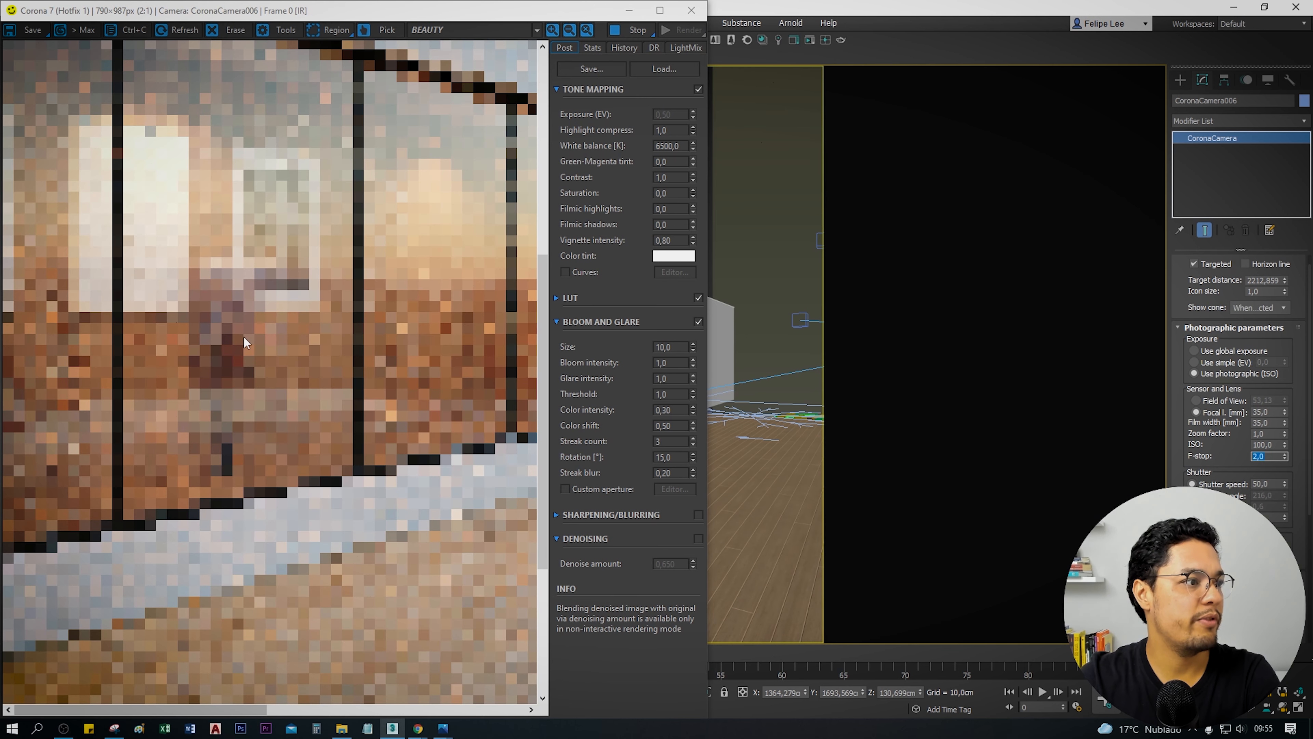
pyautogui.scroll(1, 243, 336)
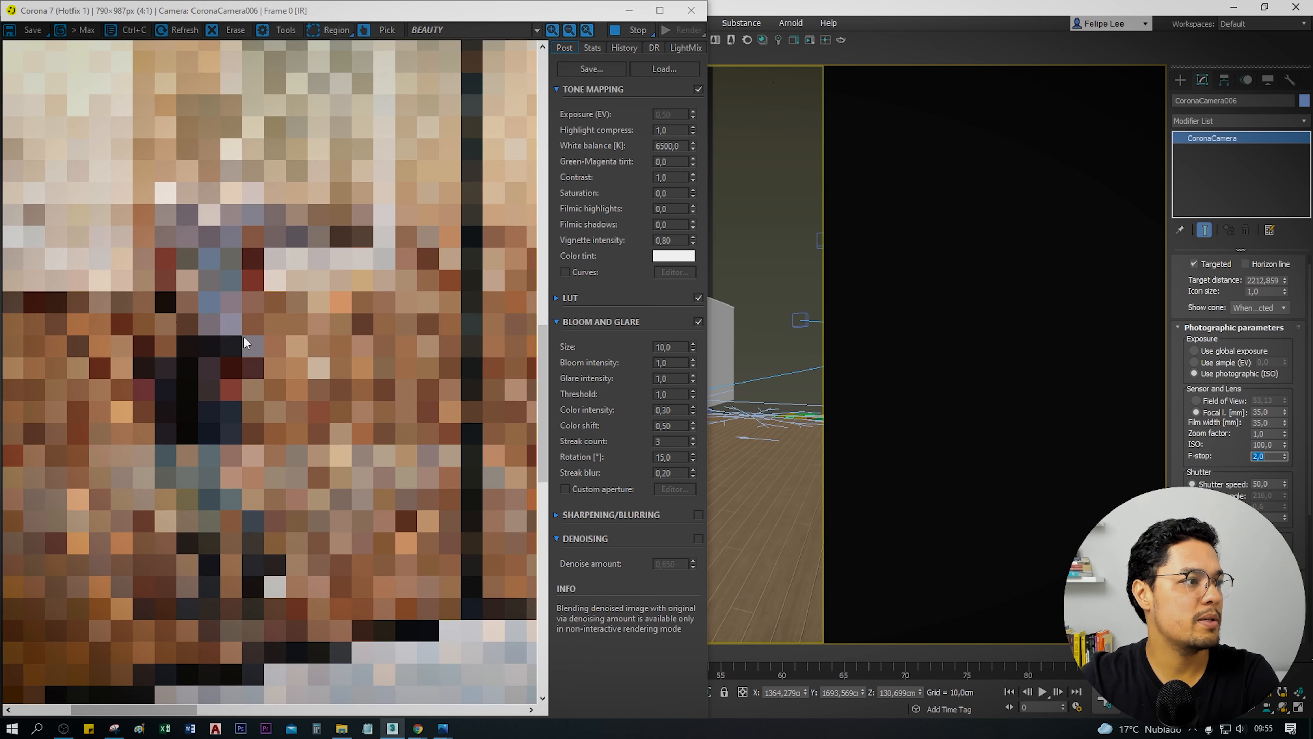